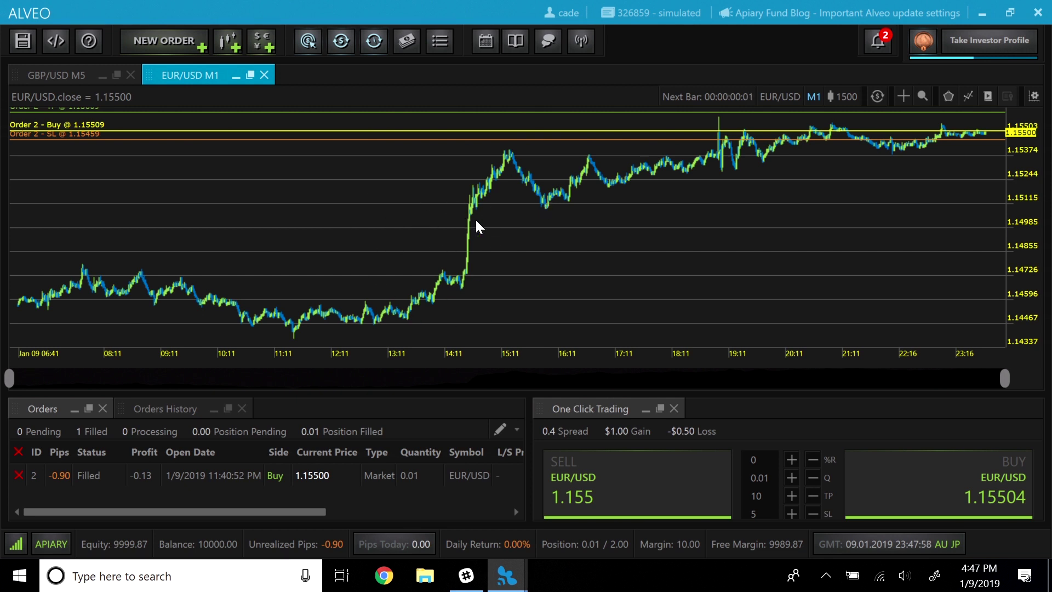
- Bring up Template Settings from the chart's context menu
{"action": "right_click", "coordinate": [513, 201]}
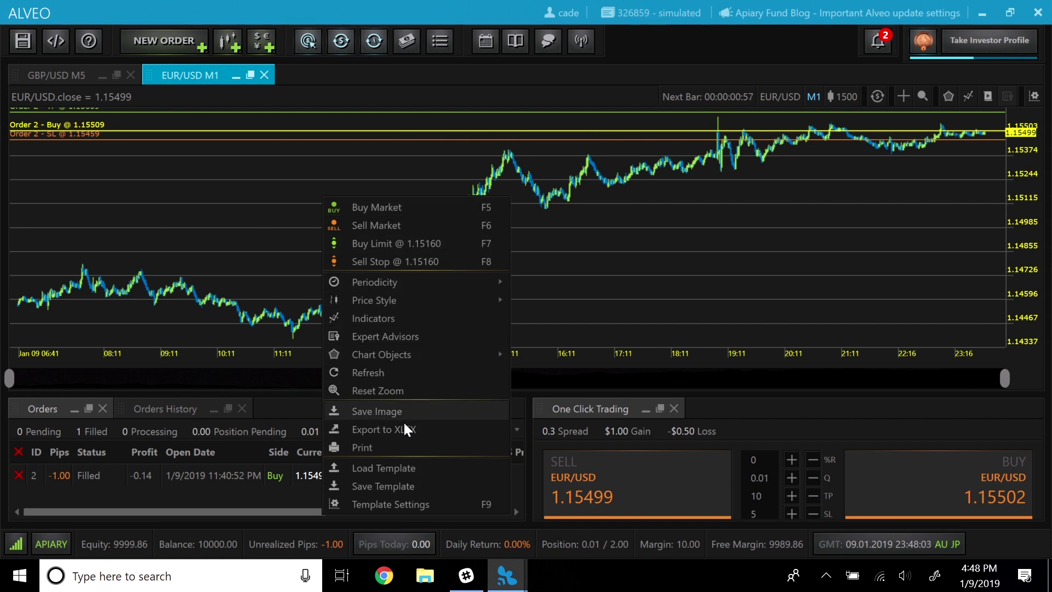
{"action": "left_click", "coordinate": [387, 504]}
{"action": "left_click_drag", "start_coordinate": [589, 43], "coordinate": [628, 60]}
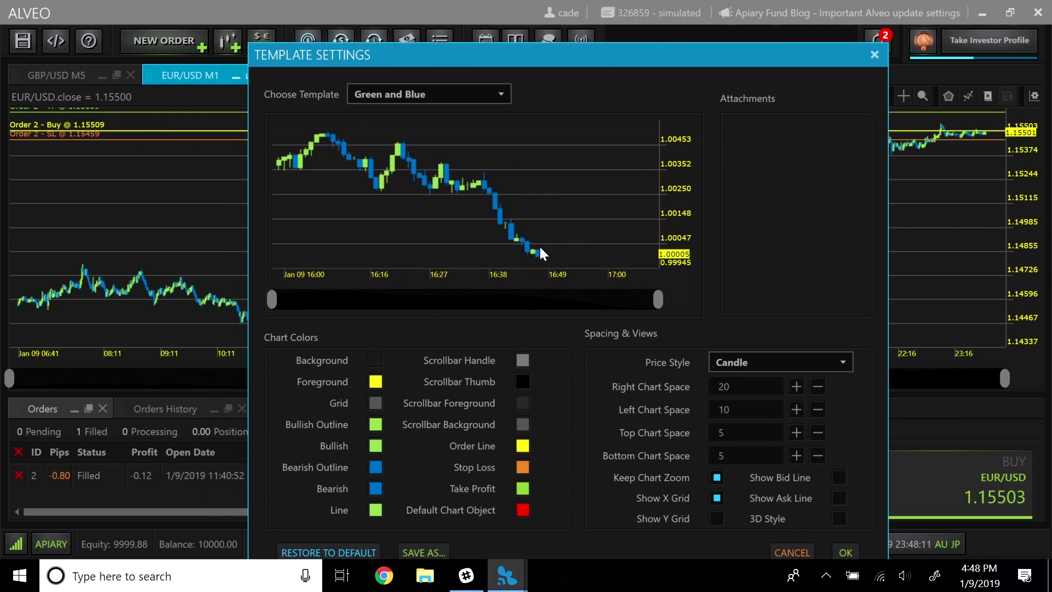
- Set the Background colour to white (FFFFFFFF)
{"action": "left_click", "coordinate": [374, 361]}
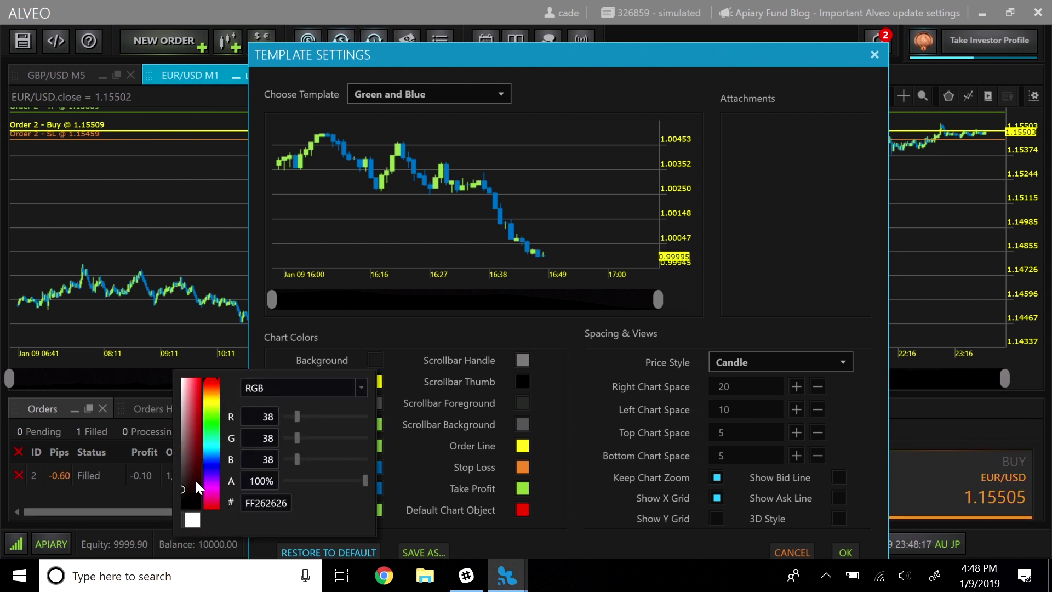
{"action": "mouse_move", "coordinate": [184, 477]}
{"action": "left_mouse_down"}
{"action": "mouse_move", "coordinate": [198, 443]}
{"action": "mouse_move", "coordinate": [181, 378]}
{"action": "left_mouse_up"}
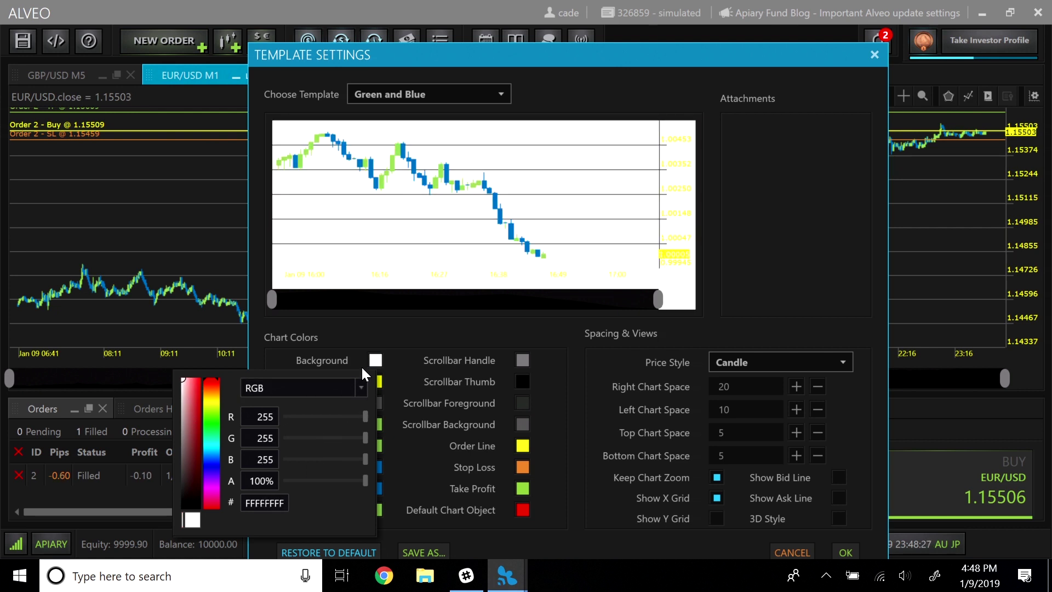
- Set the Foreground text colour to black (FF000000)
{"action": "left_click", "coordinate": [364, 338]}
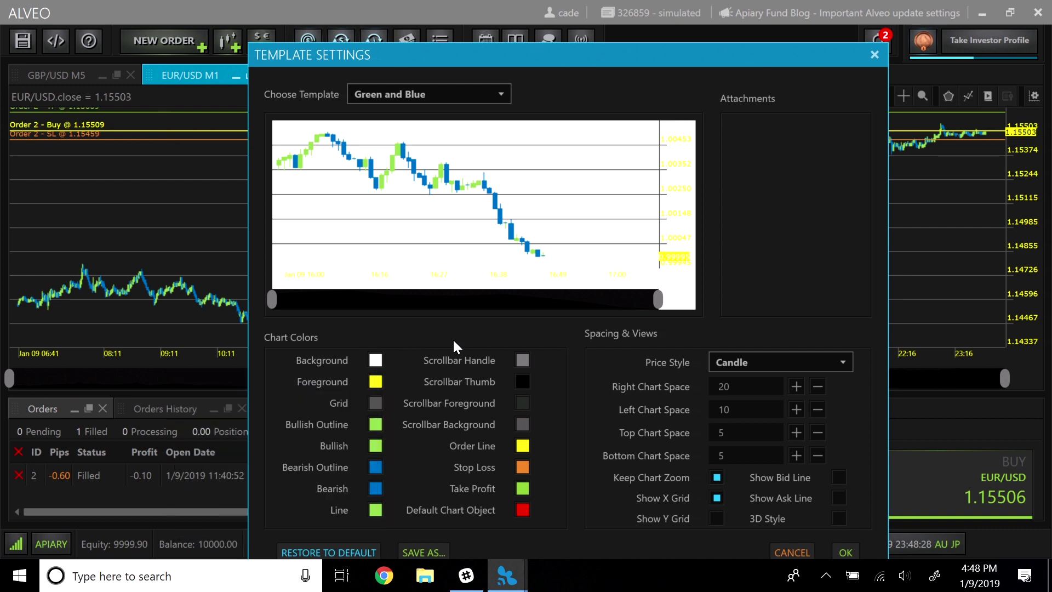
{"action": "left_click", "coordinate": [376, 382]}
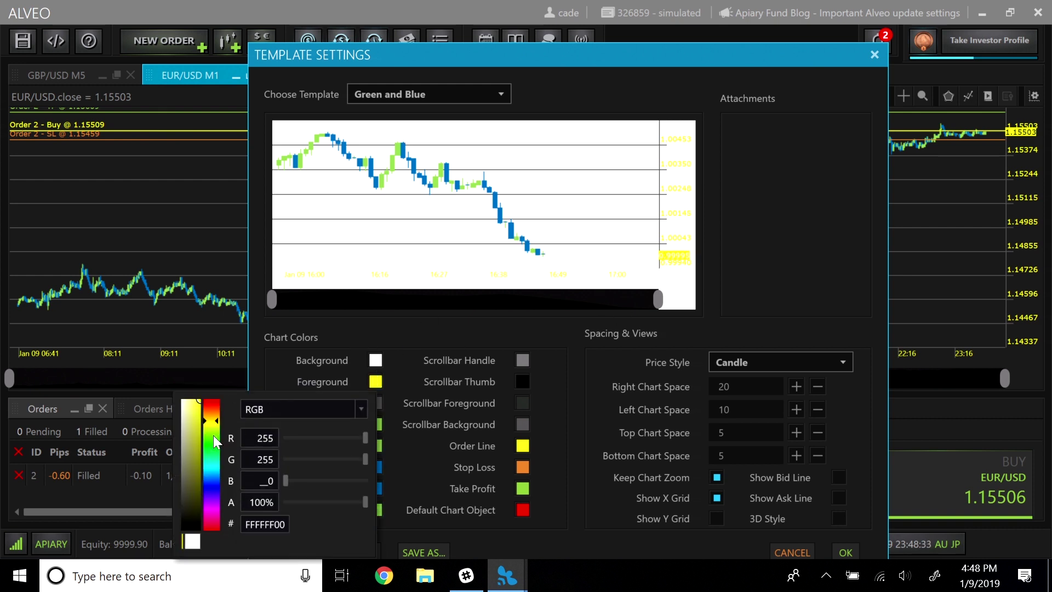
{"action": "left_click_drag", "start_coordinate": [197, 466], "coordinate": [165, 529]}
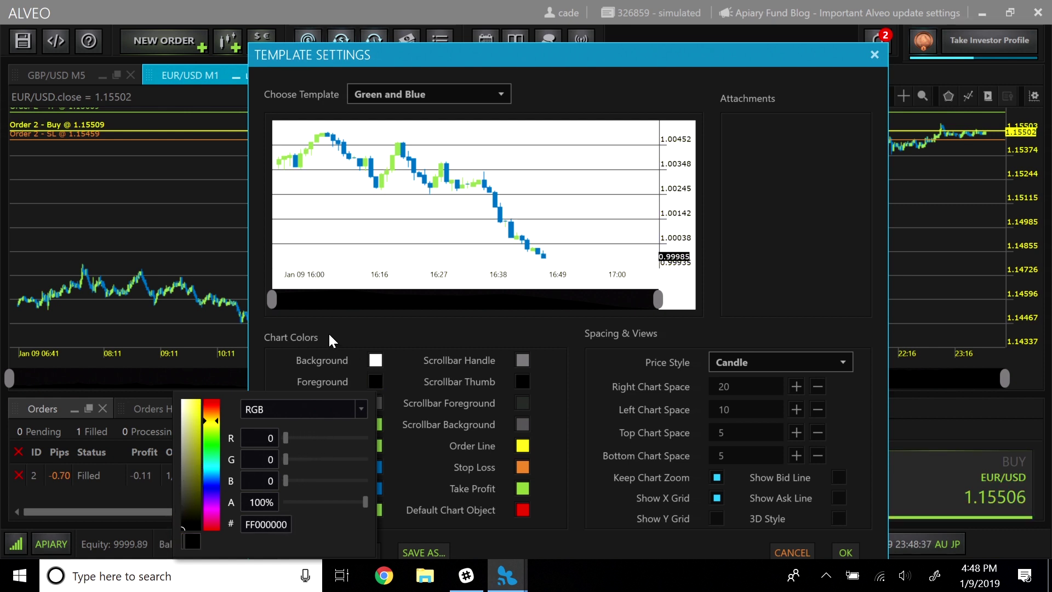
{"action": "left_click", "coordinate": [359, 337]}
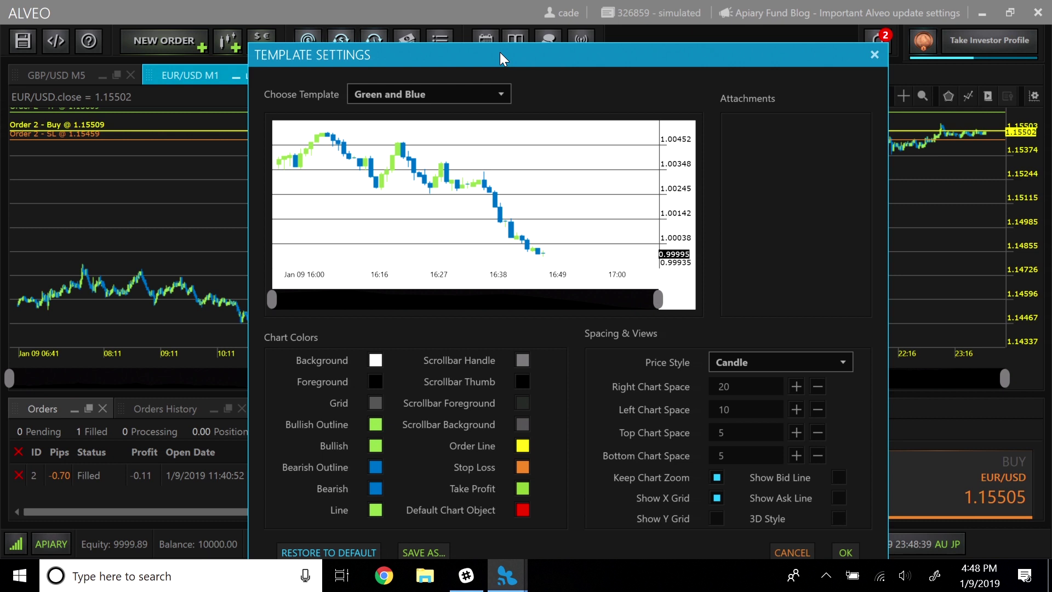
- Confirm the Template Settings so the EUR/USD chart takes the new colours
{"action": "mouse_move", "coordinate": [500, 53]}
{"action": "left_mouse_down"}
{"action": "mouse_move", "coordinate": [489, 18]}
{"action": "mouse_move", "coordinate": [458, 8]}
{"action": "left_mouse_up"}
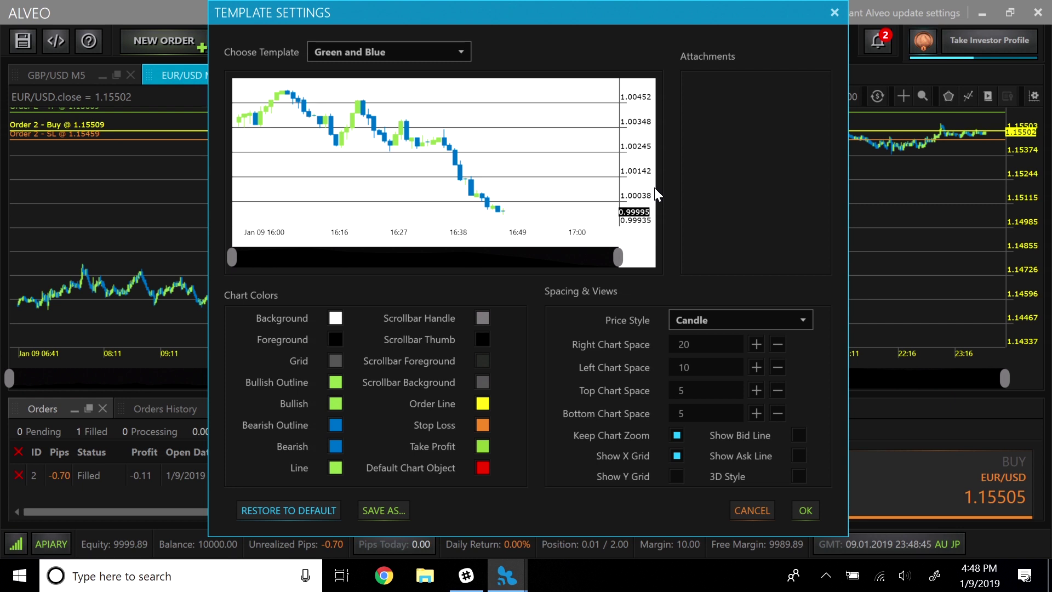
{"action": "left_click", "coordinate": [805, 512]}
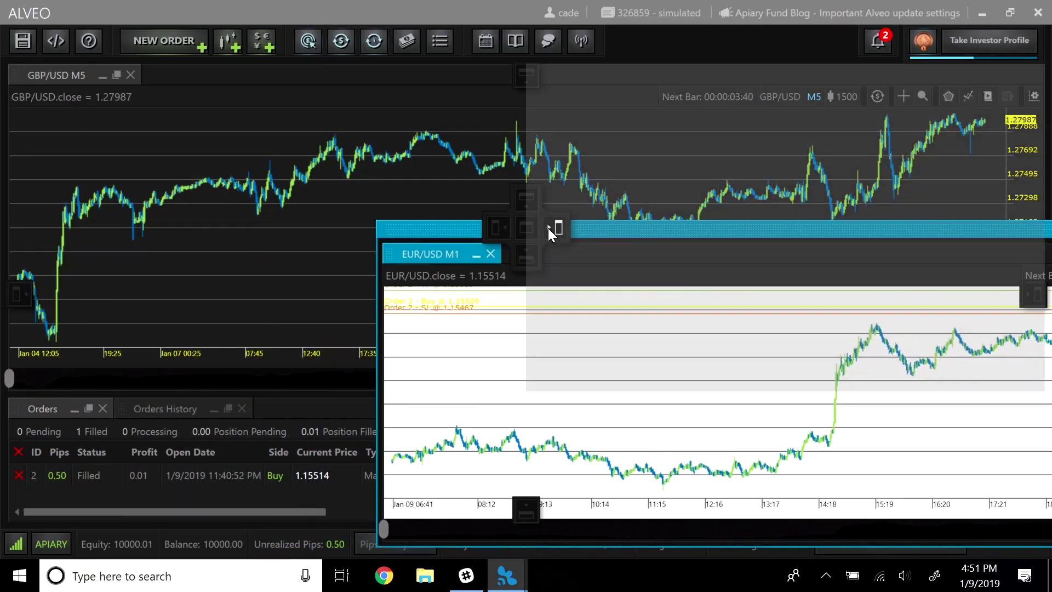
- Dock the EUR/USD M1 chart to the right of the GBP/USD M5 chart
{"action": "left_click_drag", "start_coordinate": [318, 209], "coordinate": [549, 229]}
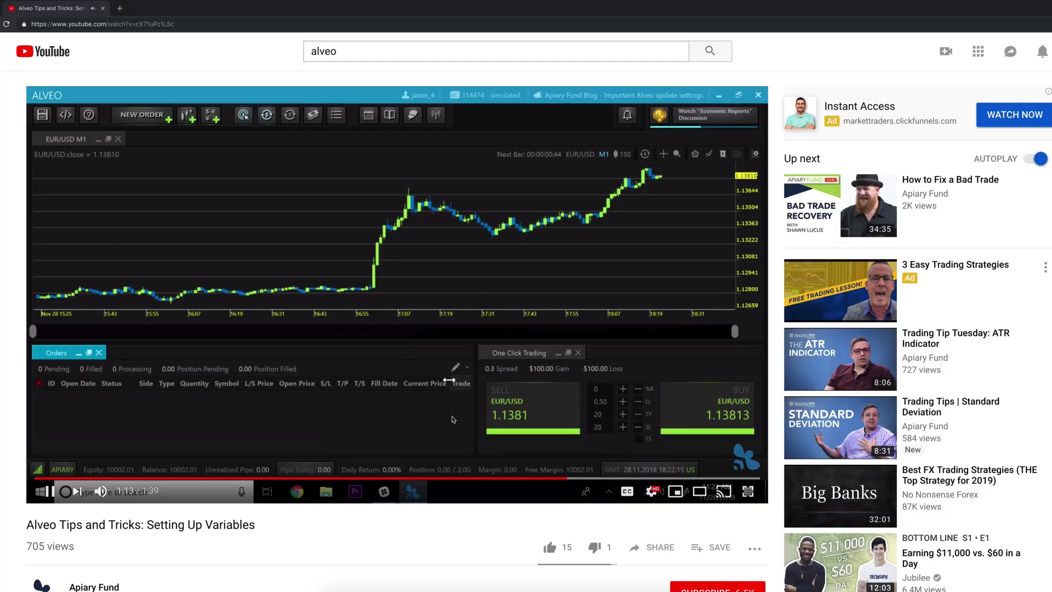
{"action": "scroll", "coordinate": [452, 420], "scroll_direction": "down", "scroll_amount": 3}
- Like the Alveo Tips and Tricks video and subscribe to Apiary Fund
{"action": "left_click", "coordinate": [551, 373]}
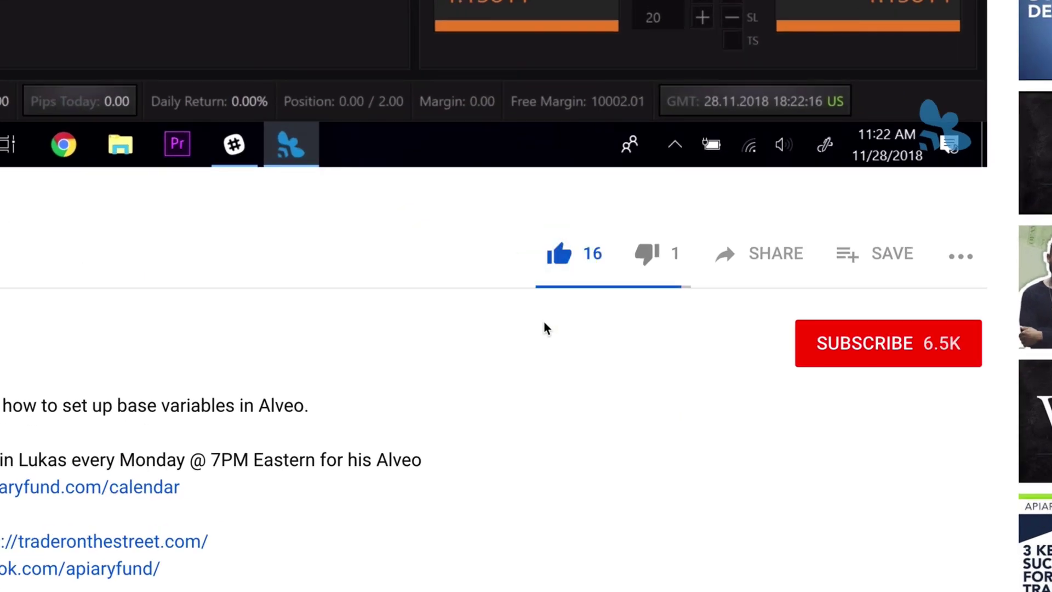
{"action": "left_click", "coordinate": [862, 343]}
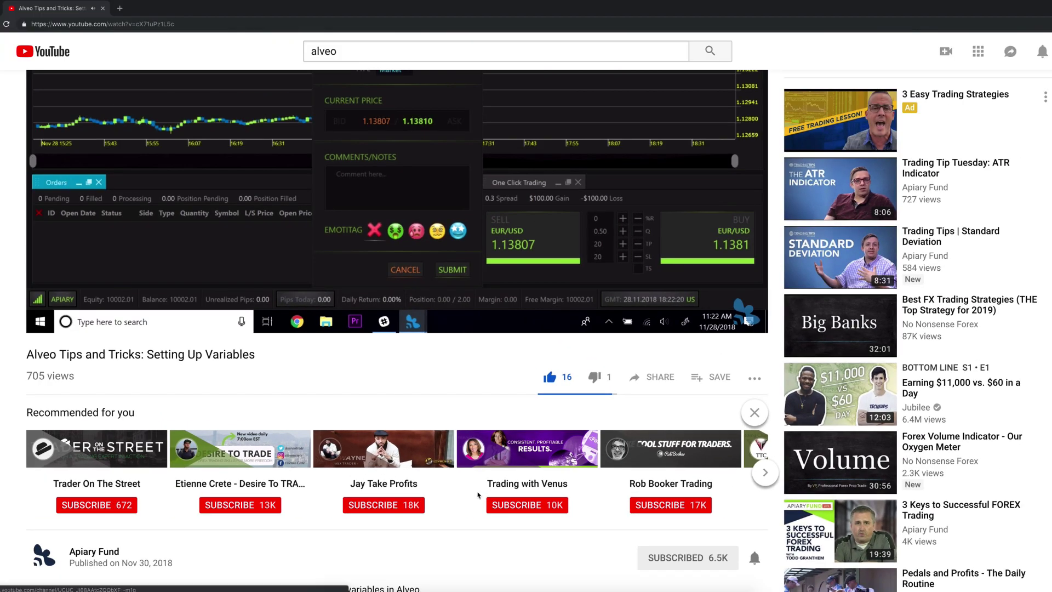
{"action": "scroll", "coordinate": [478, 495], "scroll_direction": "down", "scroll_amount": 1}
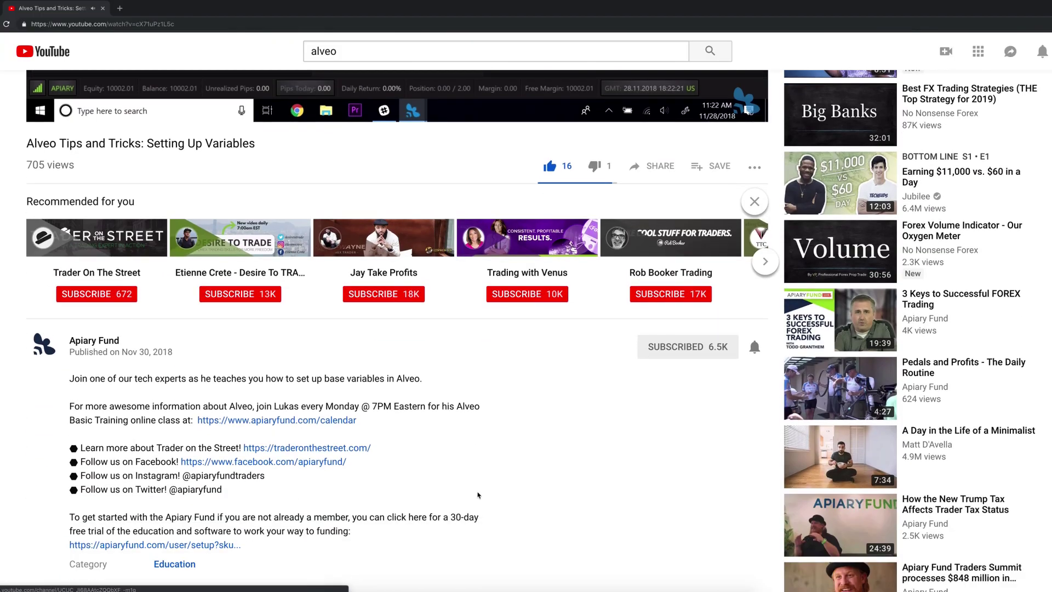
{"action": "scroll", "coordinate": [478, 494], "scroll_direction": "down", "scroll_amount": 3}
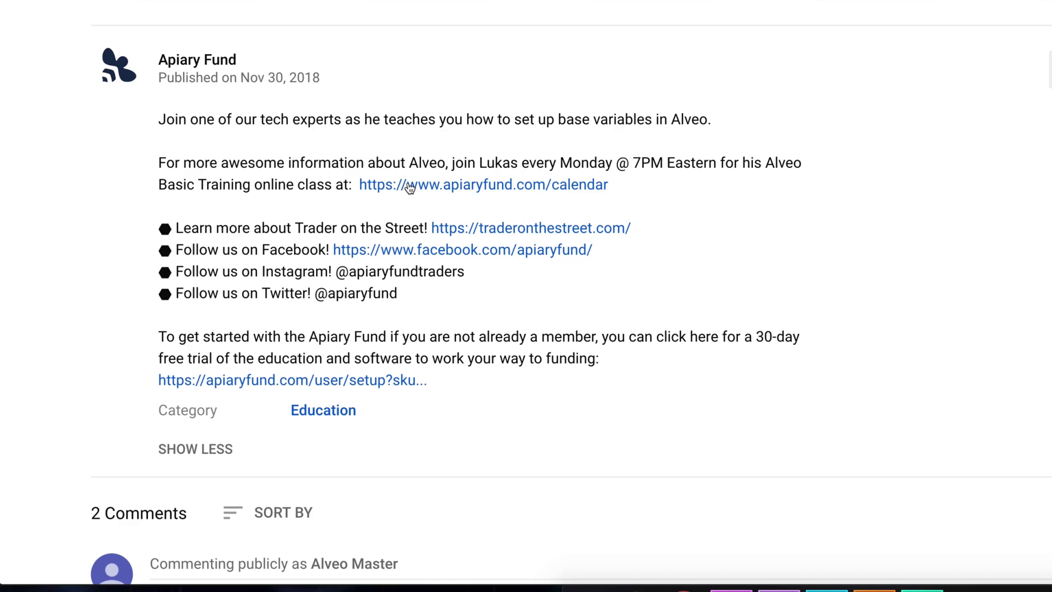
- Follow the apiaryfund.com/calendar link into a new tab
{"action": "left_click", "coordinate": [409, 187]}
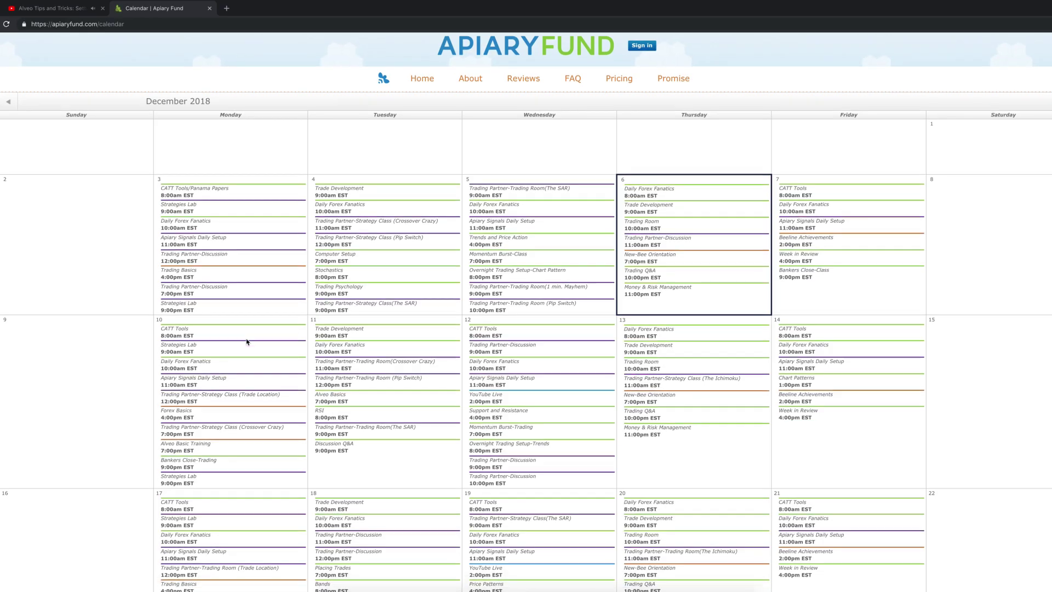